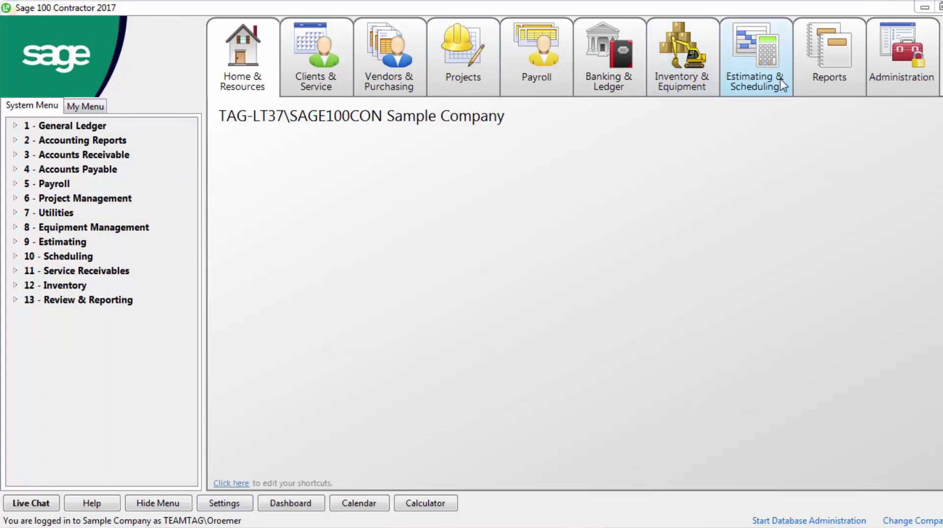
Open the User's Guide from the product documents in the home resources
left_click(921, 78)
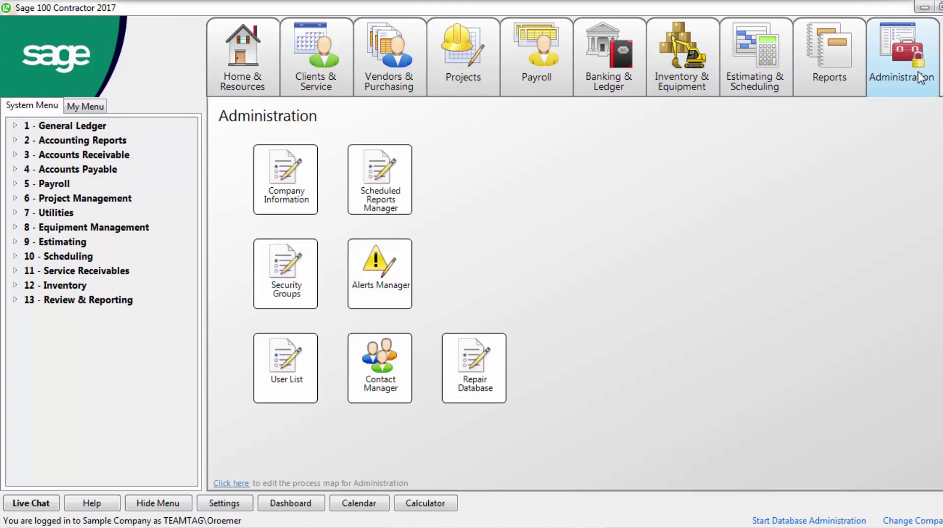
left_click(235, 74)
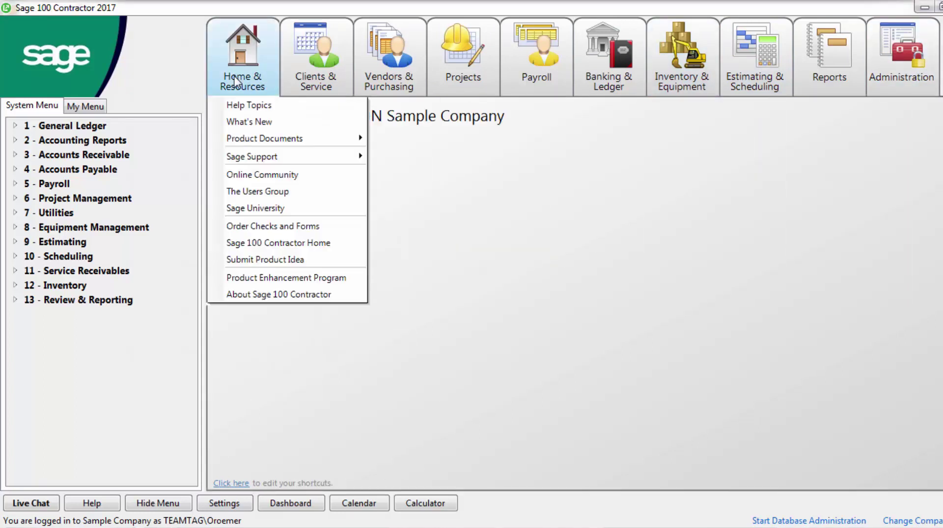
mouse_move(267, 141)
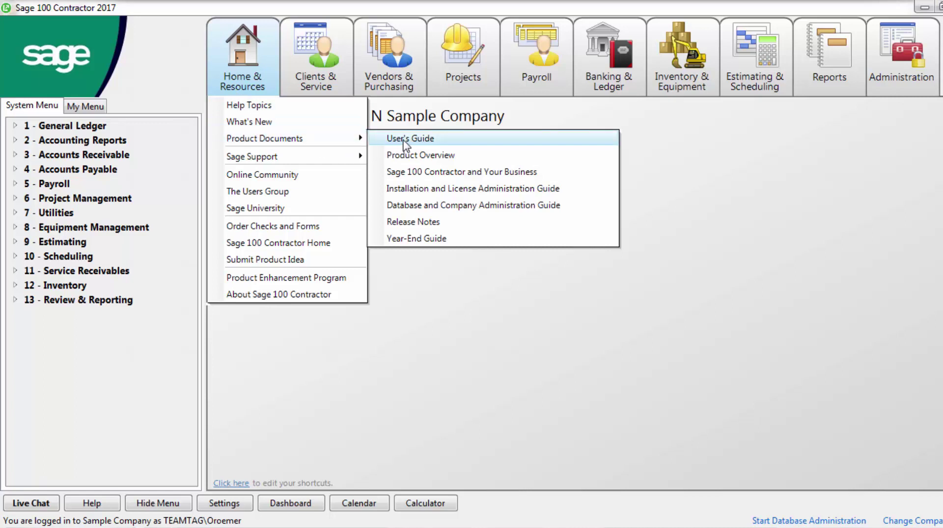
left_click(458, 140)
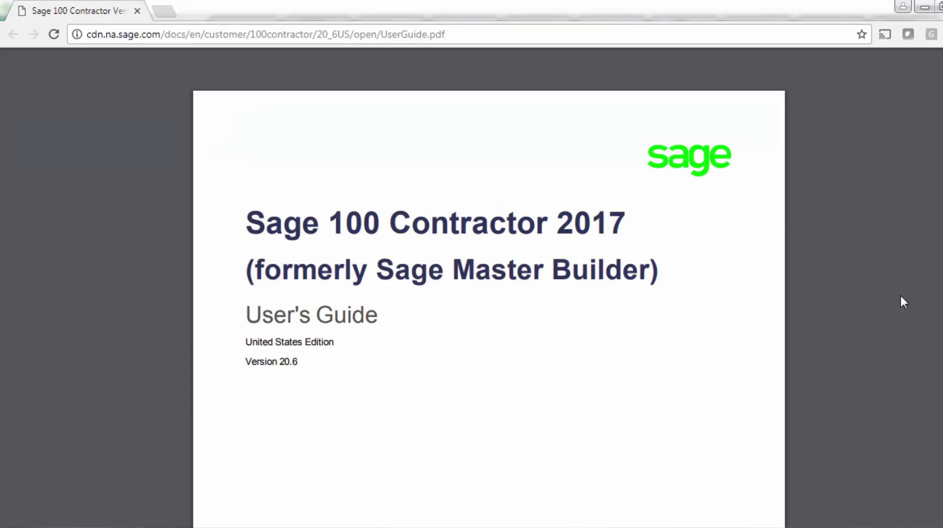
Go to Appendix C: Timetable of Office Procedures in the guide and read through the daily routines
scroll(901, 296, "down", 5)
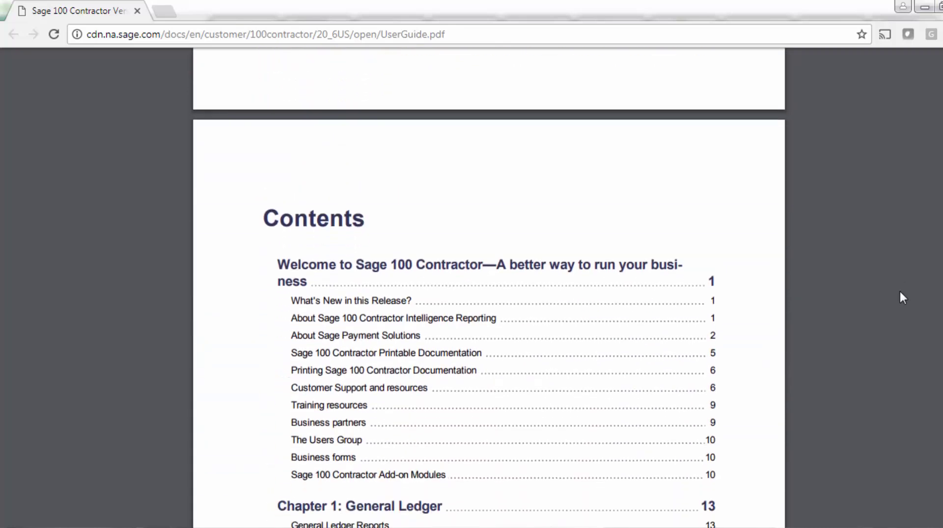
scroll(900, 292, "down", 1)
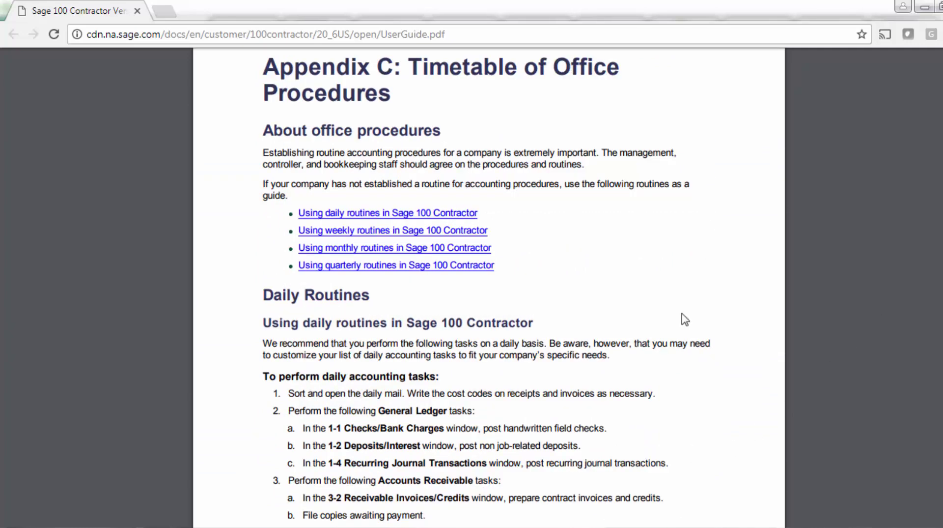
scroll(685, 319, "down", 4)
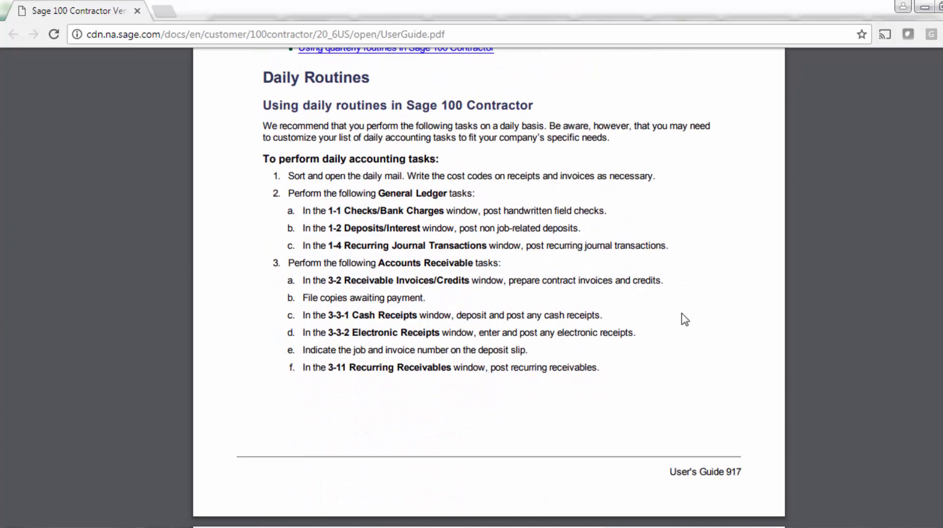
scroll(683, 318, "up", 3)
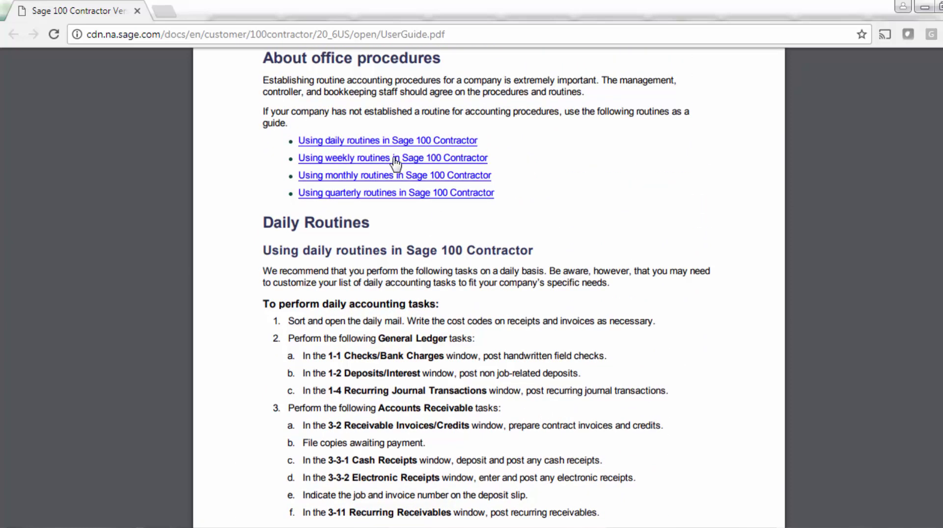
Follow the weekly routines link and read through to the Year-End Routines section
left_click(395, 158)
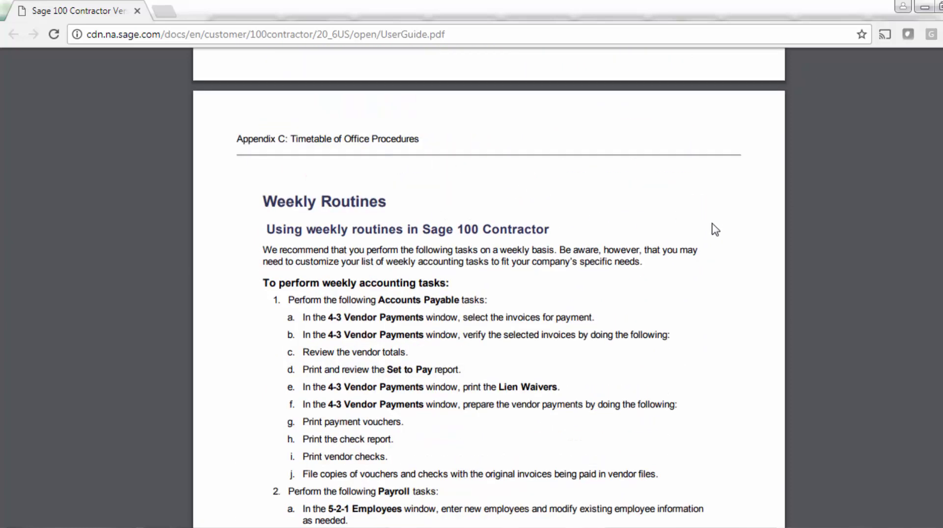
scroll(716, 229, "down", 5)
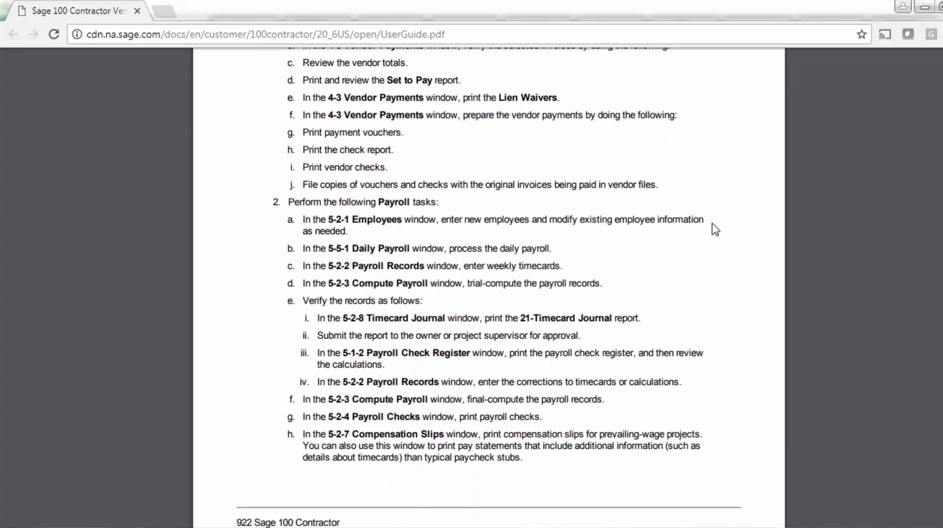
scroll(715, 229, "down", 12)
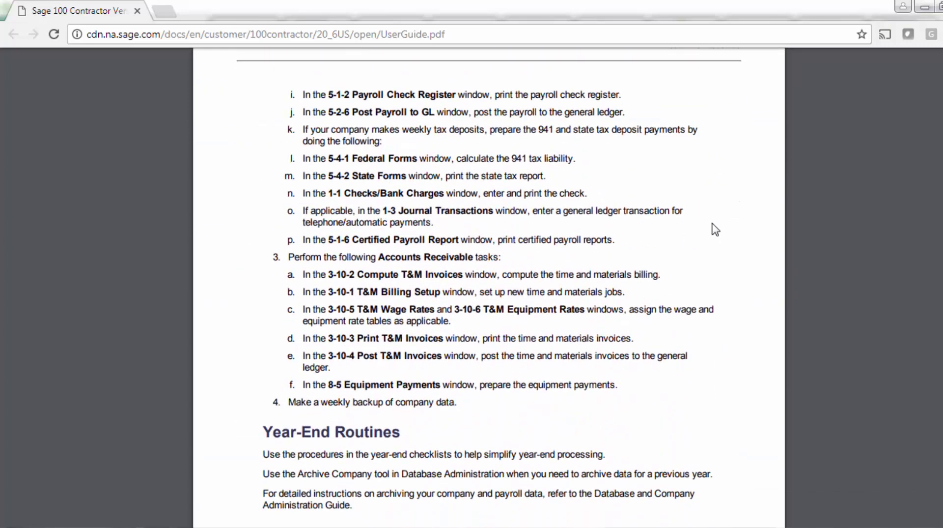
scroll(715, 229, "down", 2)
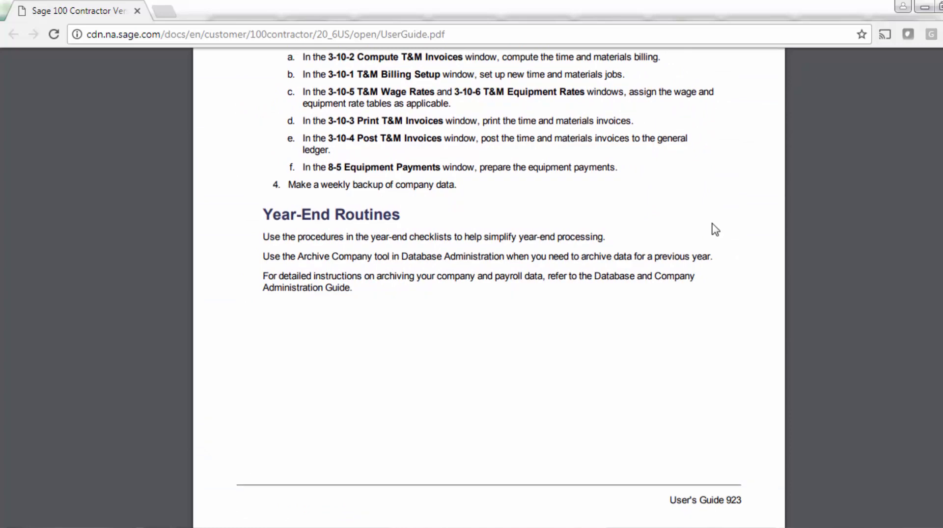
scroll(715, 229, "up", 3)
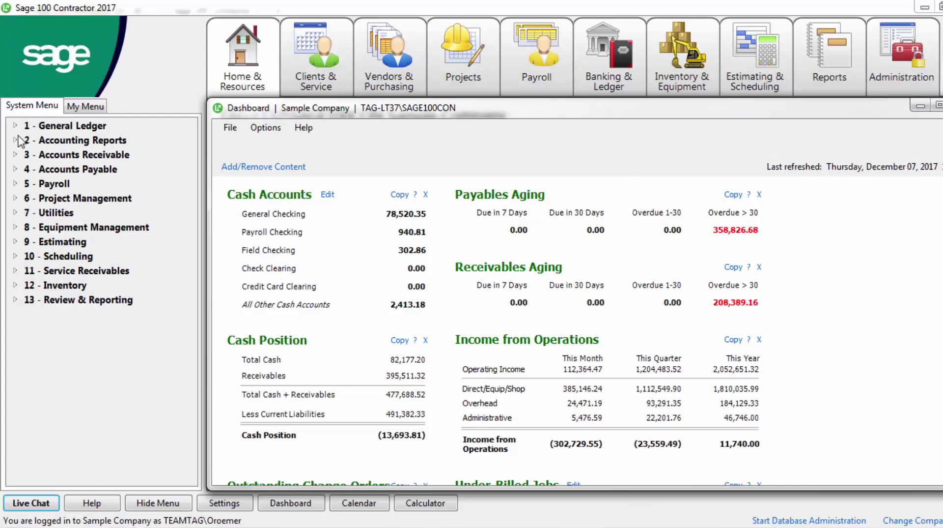
Open 1-5 Bank Reconciliation, choose account 1000 General Checking and enter 09/30/2016 as the statement cutoff date
left_click(15, 127)
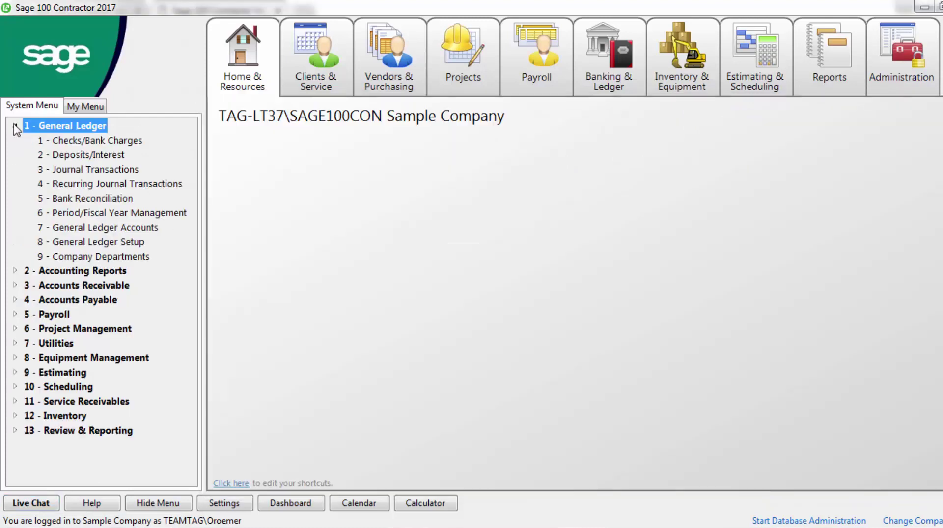
double_click(97, 199)
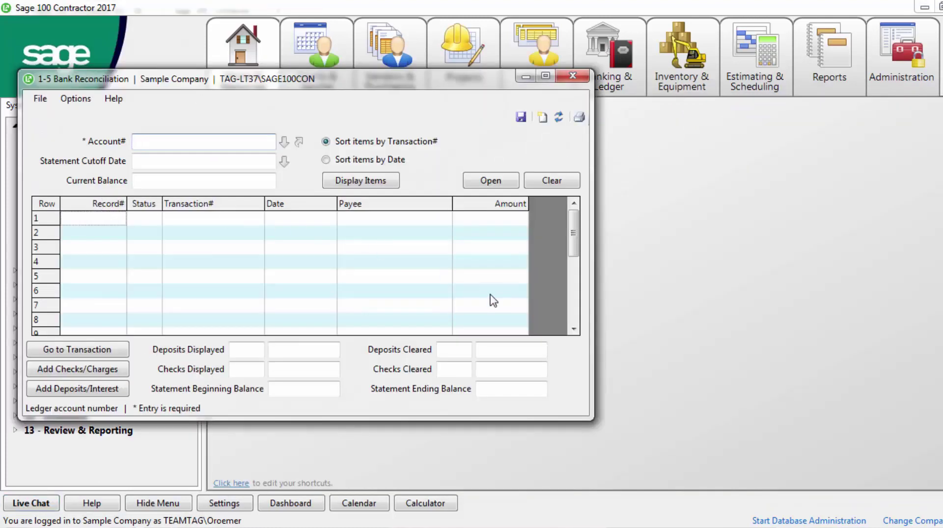
left_click(283, 145)
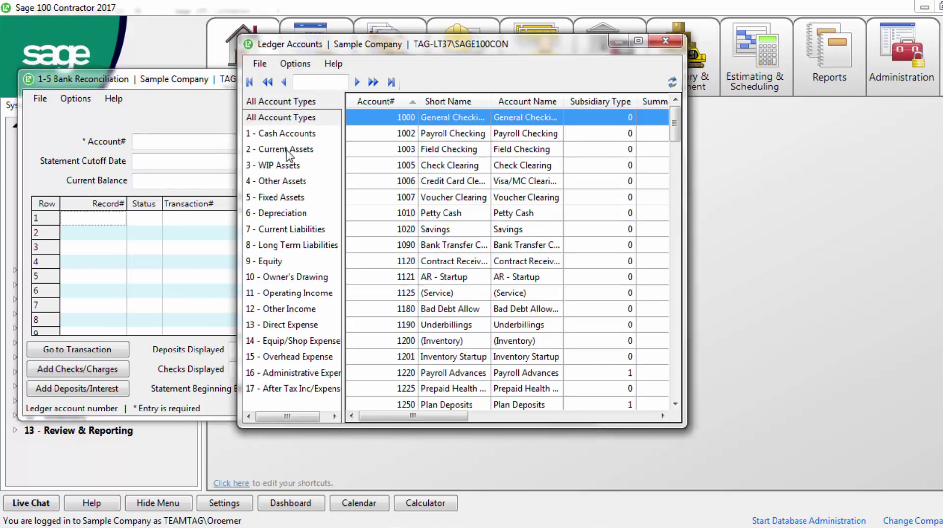
double_click(393, 118)
type("09/30/2016")
key("Tab")
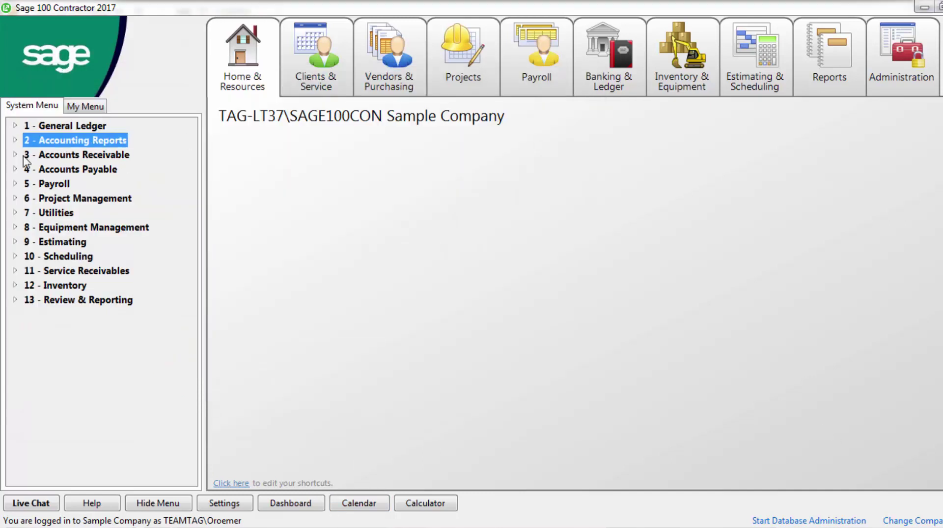
Open 3-11 Recurring Receivables, examine its invoice posting choices and close the window
left_click(16, 155)
double_click(147, 315)
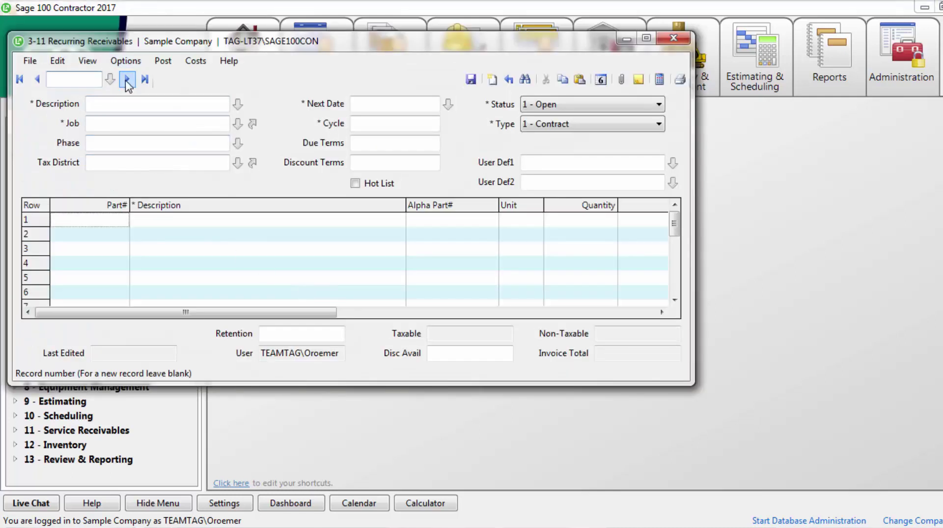
left_click(126, 79)
left_click(535, 322)
left_click(167, 62)
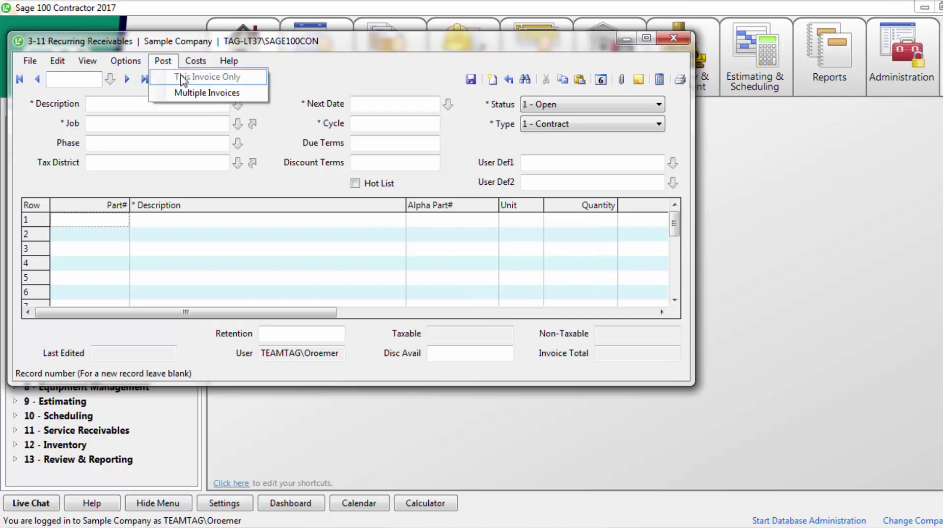
left_click(22, 167)
left_click(163, 61)
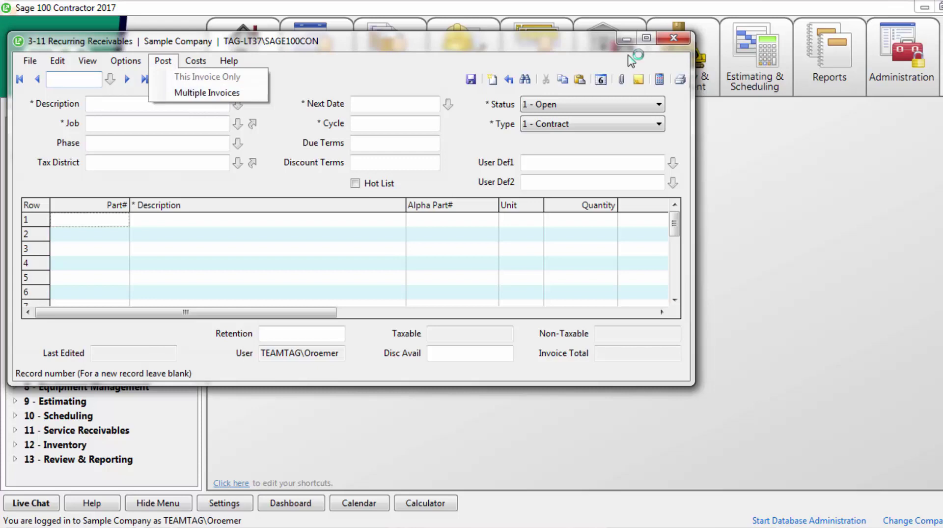
left_click(674, 38)
left_click(674, 38)
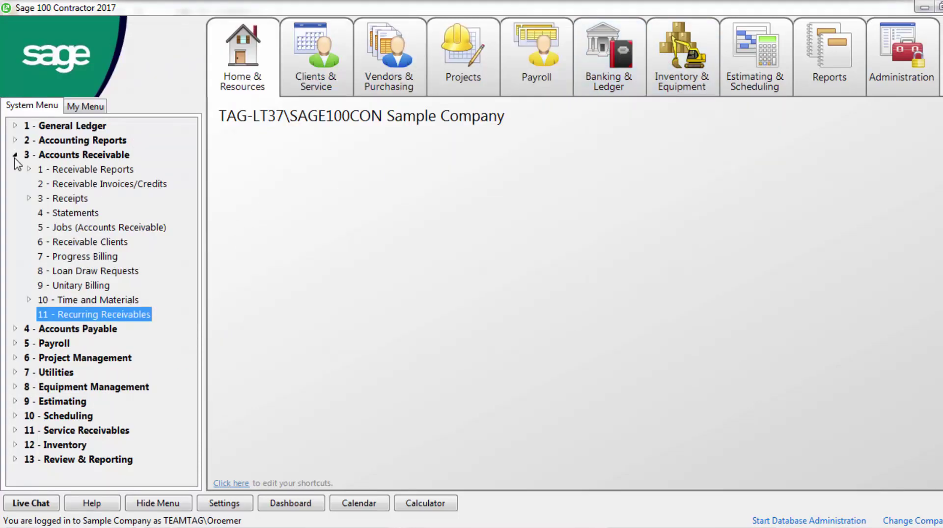
Open 4-6 Recurring Payables, examine its invoice posting choices and close the window
left_click(15, 155)
left_click(15, 169)
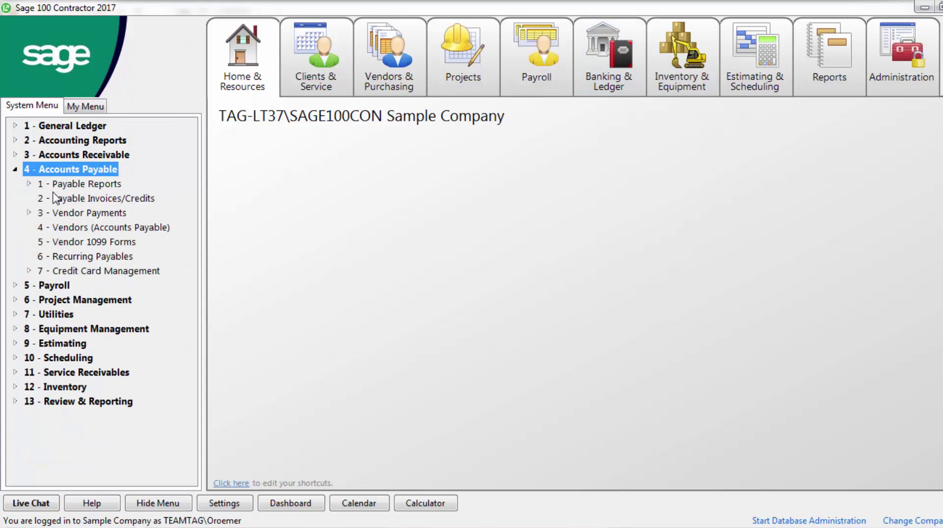
left_click(121, 262)
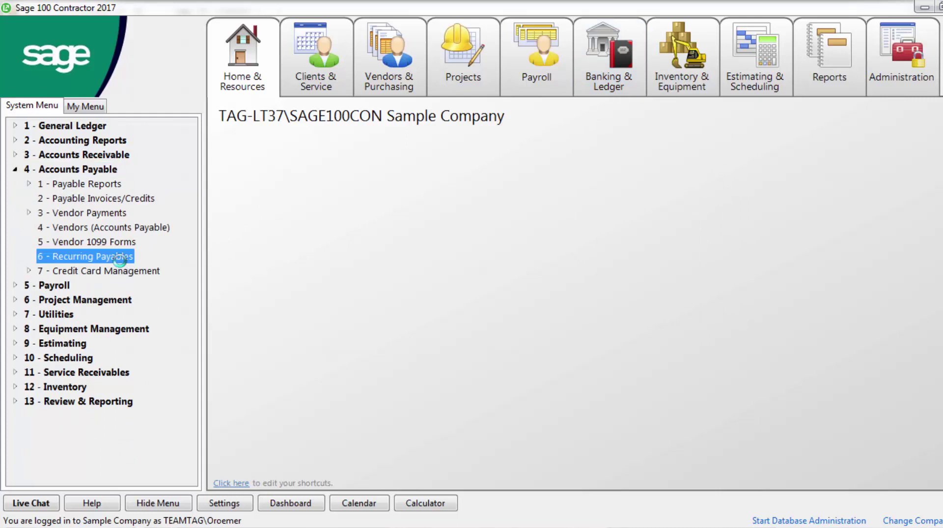
double_click(120, 263)
left_click(190, 64)
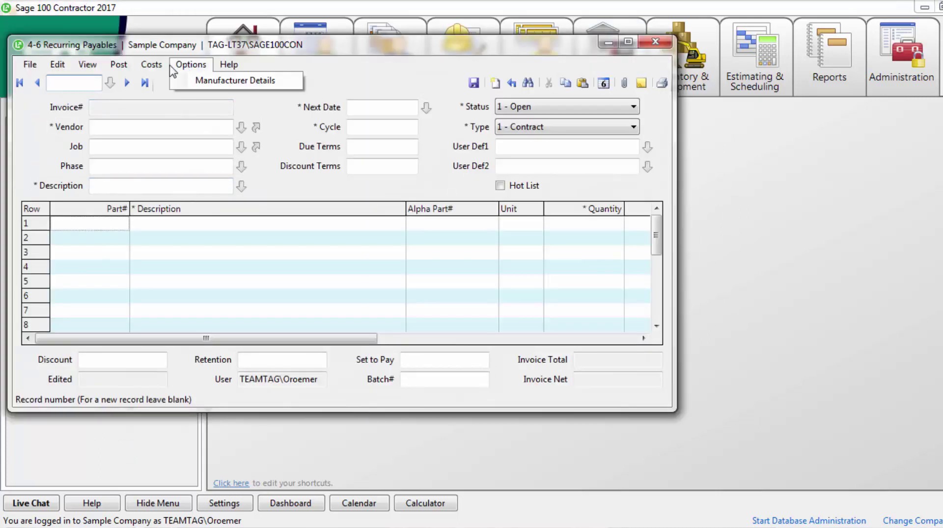
mouse_move(119, 67)
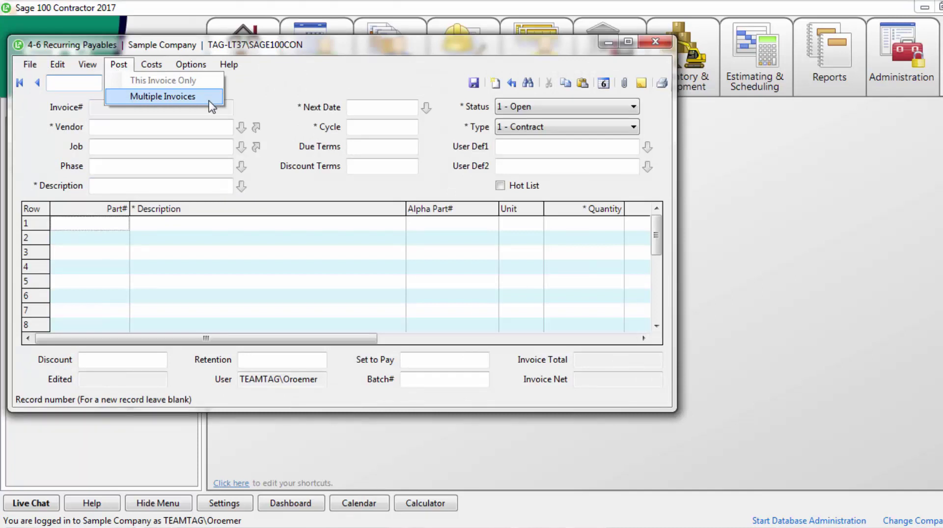
left_click(656, 42)
Locate Post Payroll to GL under Payroll Processing, and collapse the Payroll module
left_click(49, 184)
left_click(118, 214)
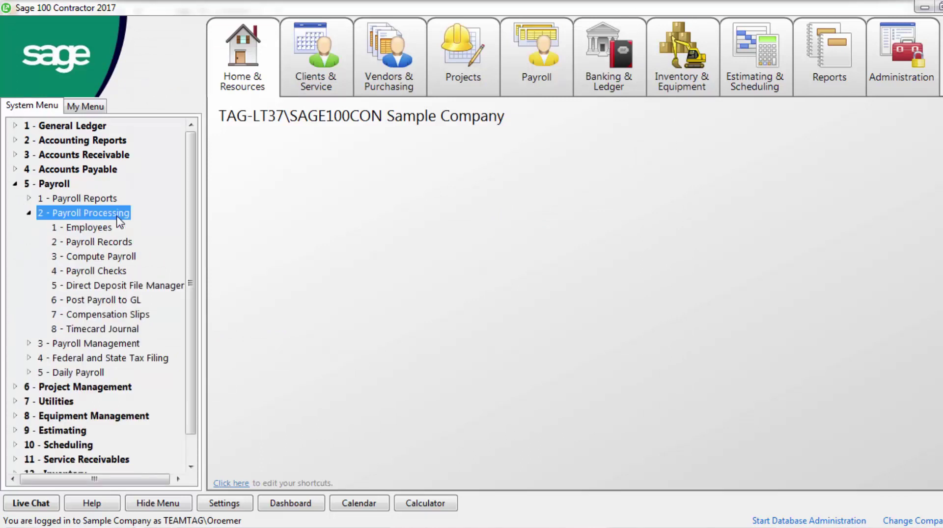
left_click(132, 302)
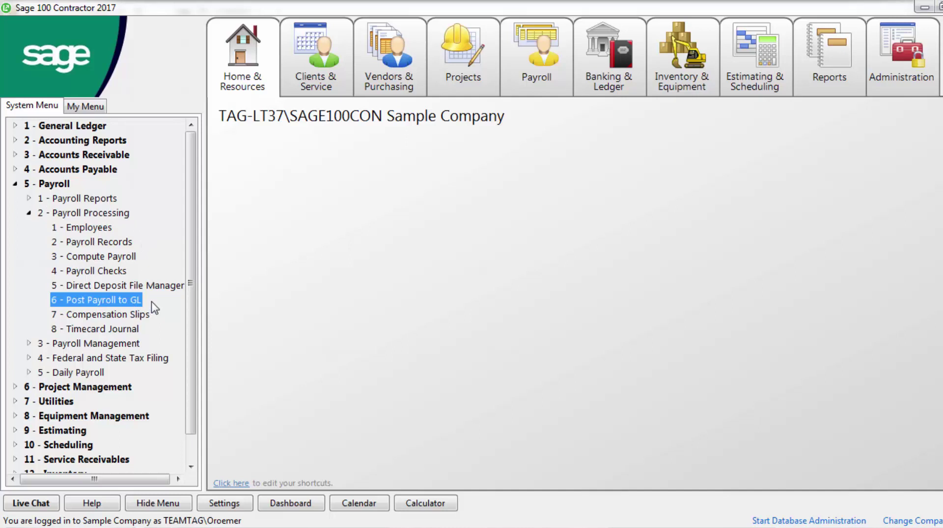
left_click(13, 185)
Locate Equipment Depreciation under Equipment Management, and collapse the module
left_click(18, 228)
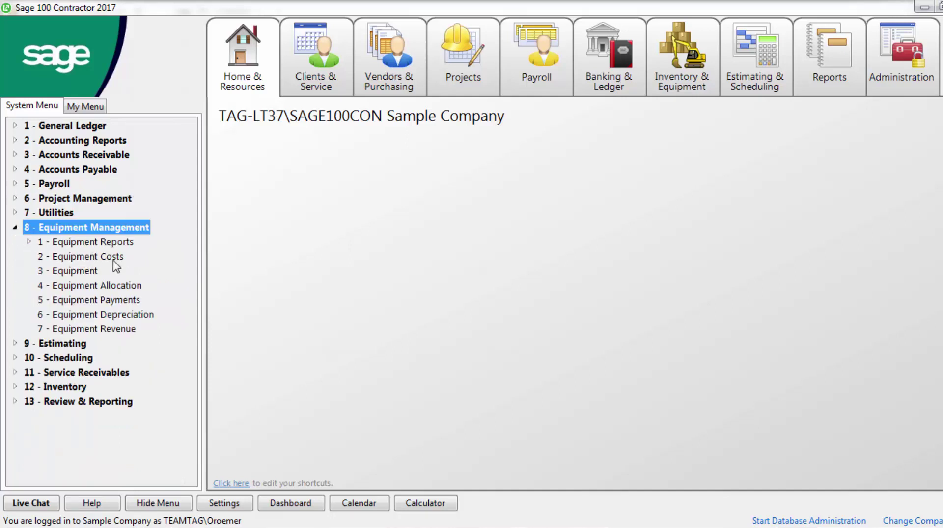
left_click(151, 319)
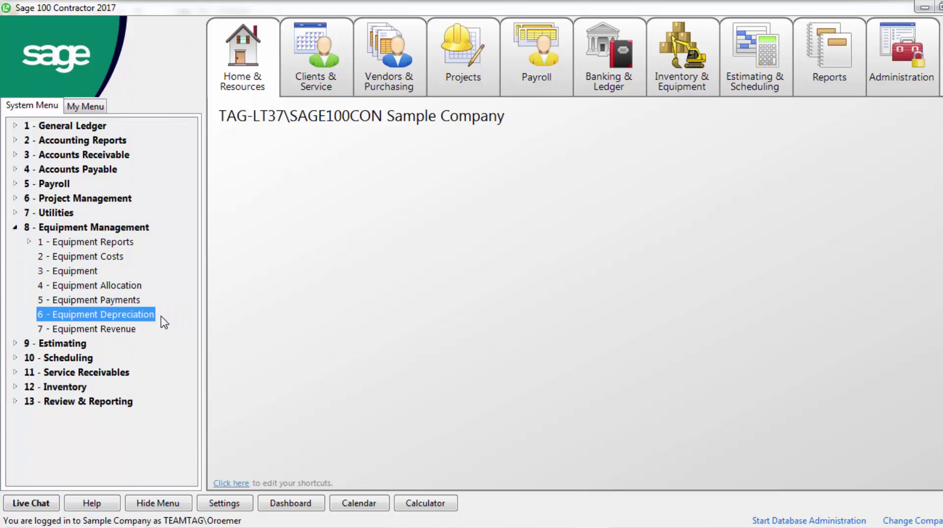
left_click(15, 227)
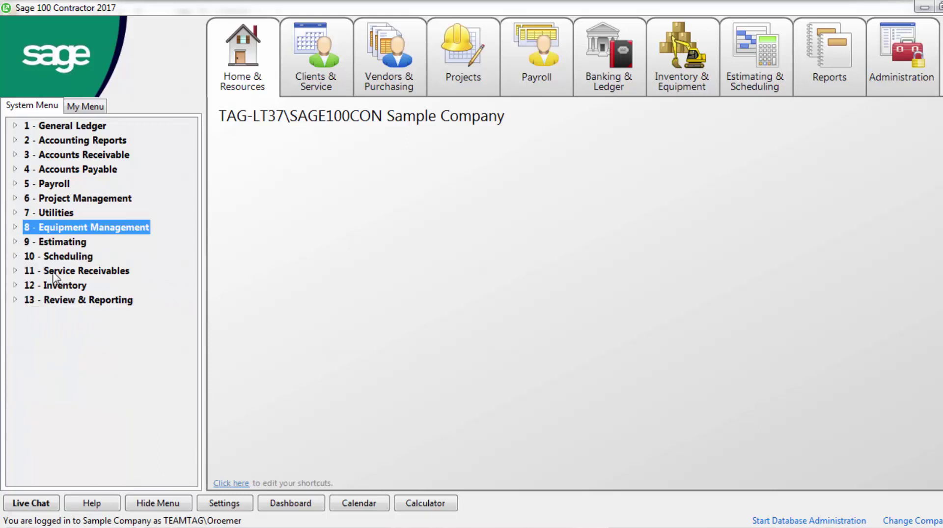
Look up Work Orders/Invoices/Credits under Service Receivables
left_click(16, 271)
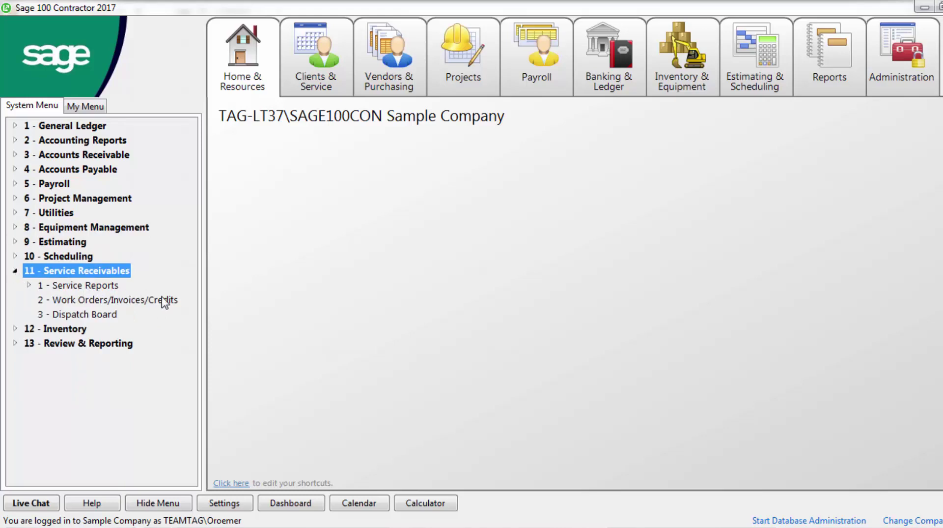
left_click(167, 301)
left_click(141, 100)
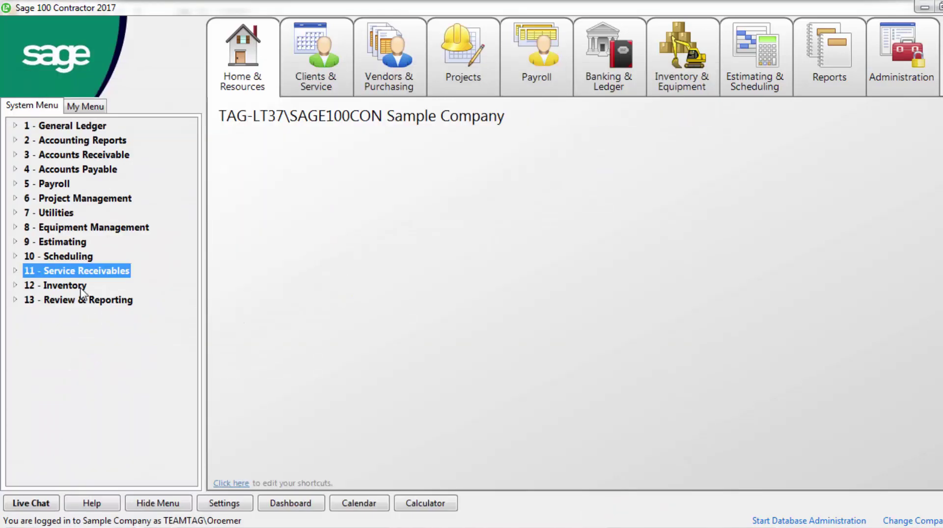
Open 12-2 Inventory Allocation from the Inventory module and display its available options
left_click(69, 285)
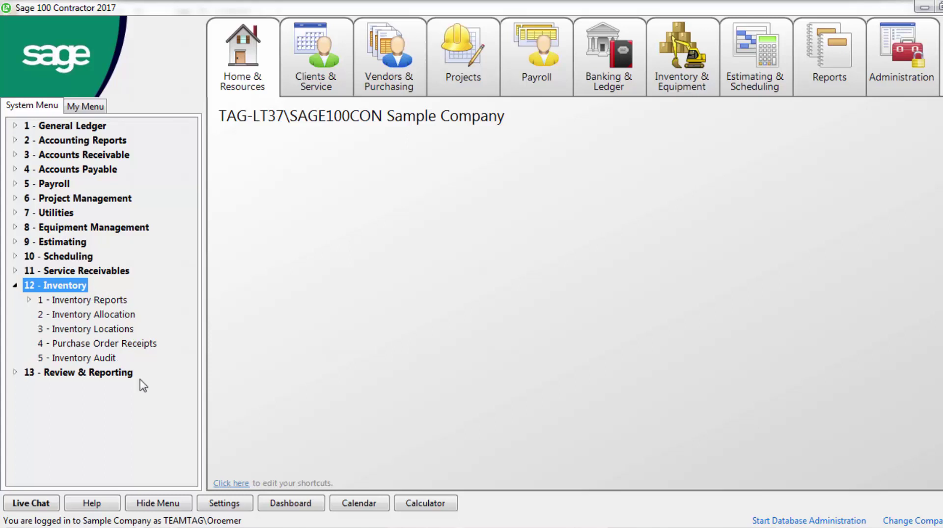
double_click(129, 315)
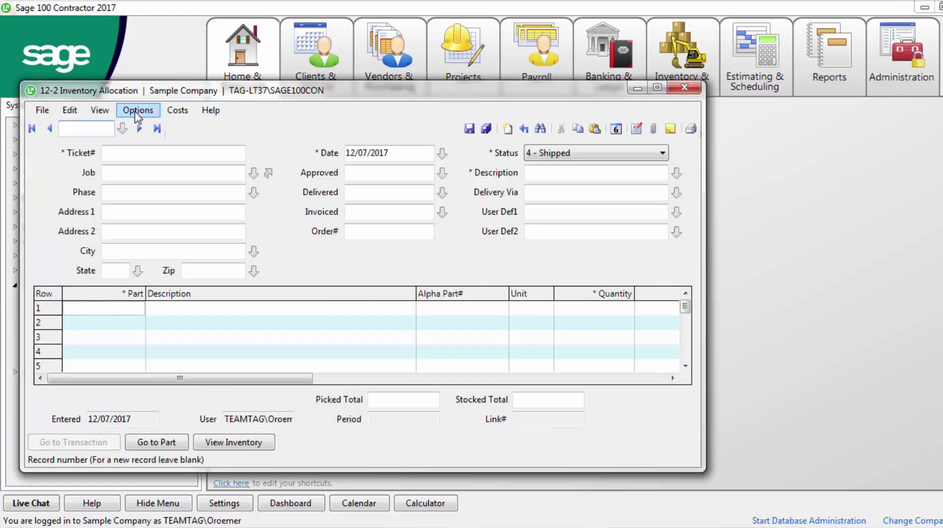
left_click(137, 111)
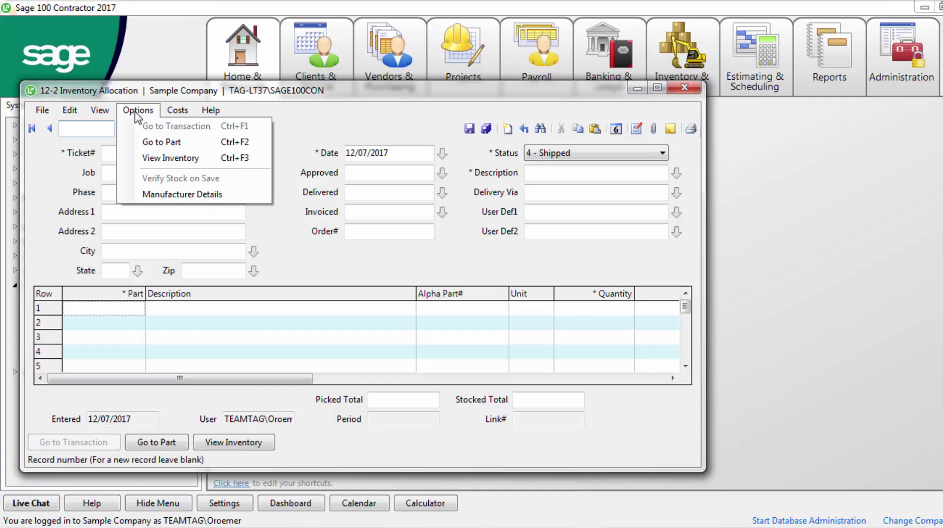
Browse between the first two saved Inventory Allocation records, close the window, and collapse the Inventory module
left_click(138, 111)
left_click(139, 129)
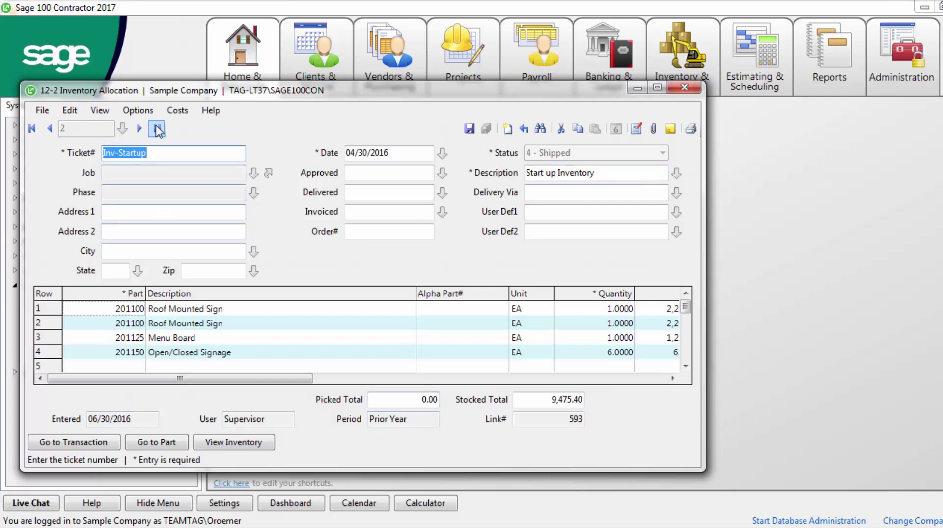
left_click(50, 131)
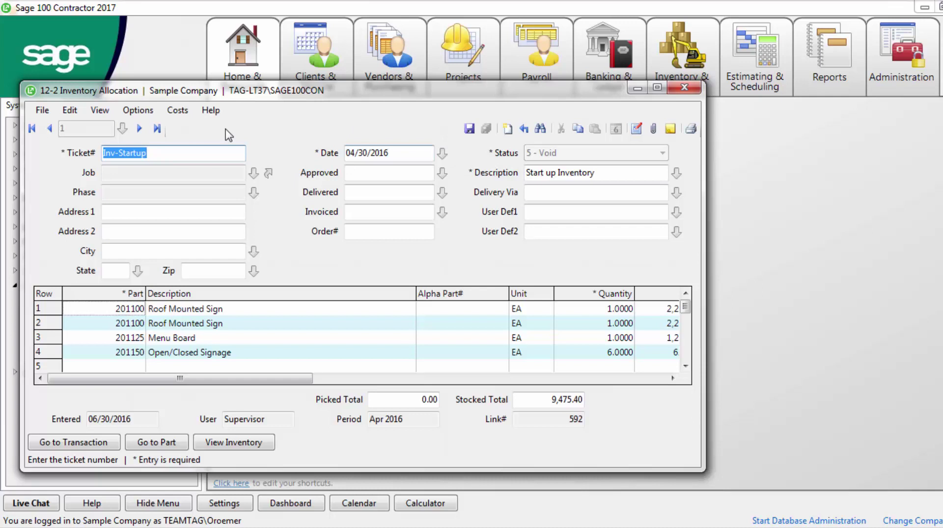
left_click(140, 128)
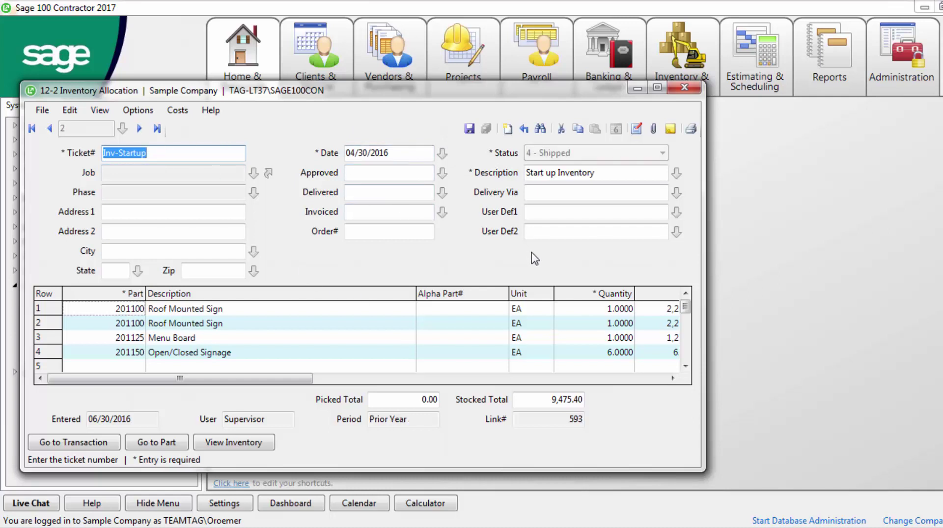
left_click(684, 88)
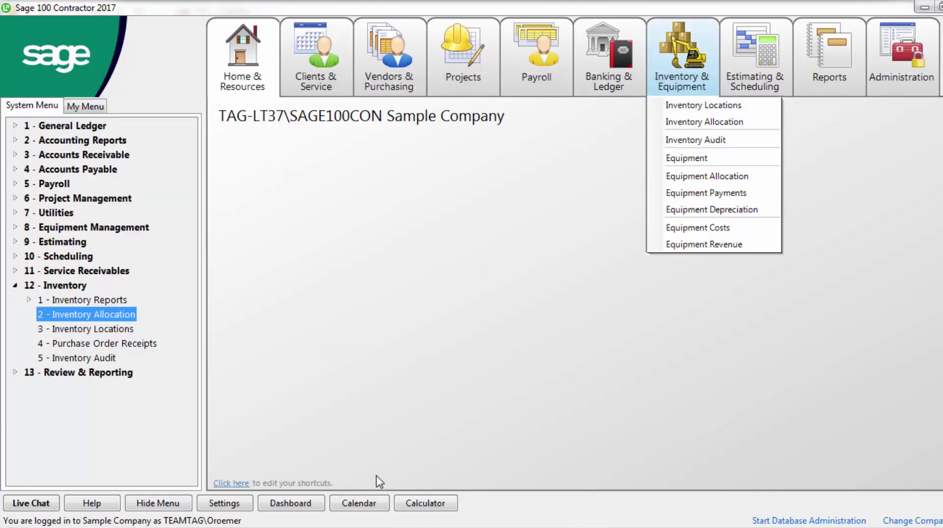
left_click(15, 285)
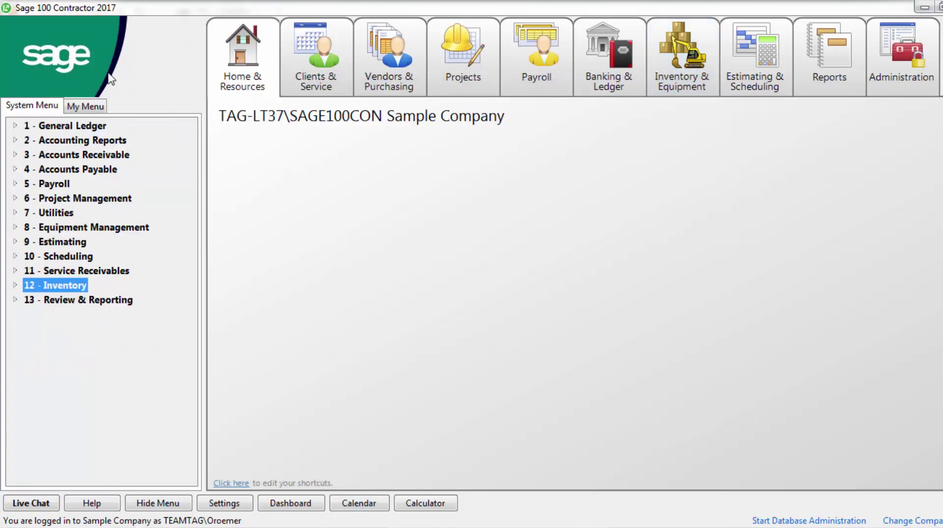
Open Manage Period Availability from General Ledger's Period/Fiscal Year Management and select the January, 2016 period
left_click(14, 126)
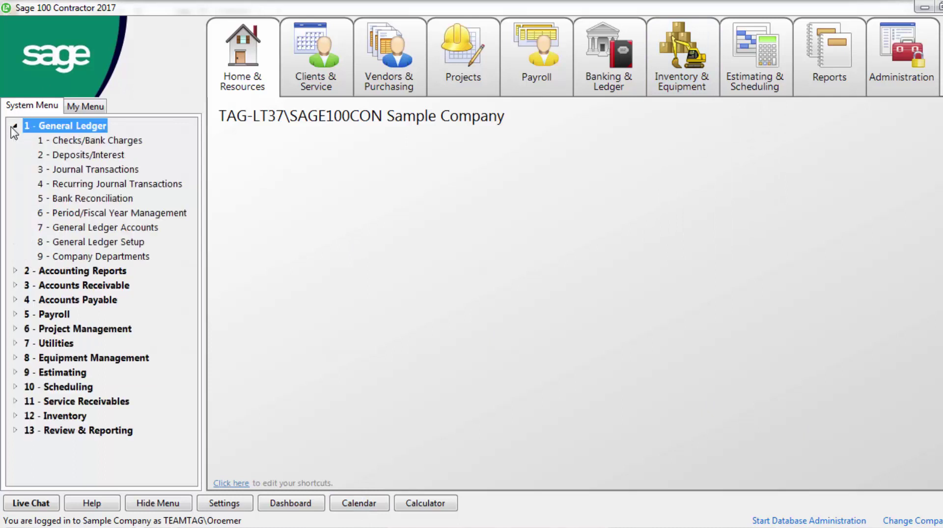
left_click(184, 217)
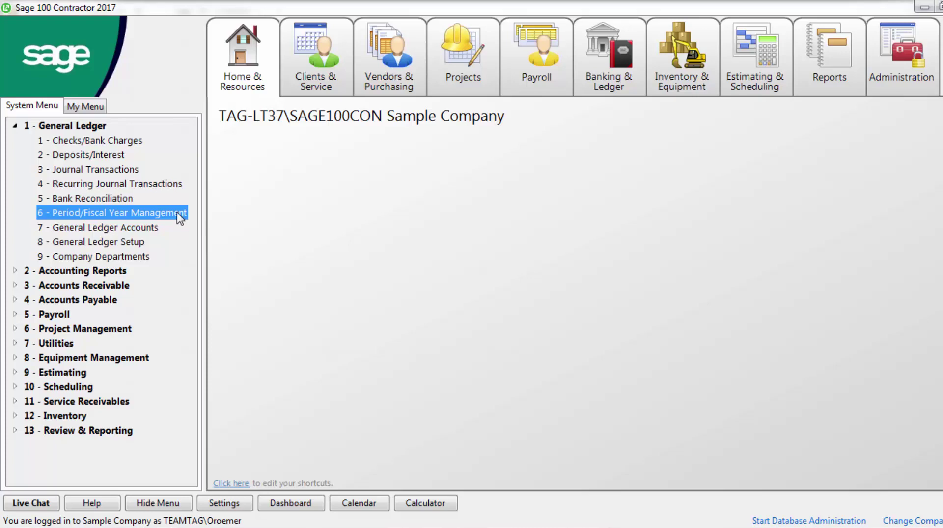
double_click(179, 216)
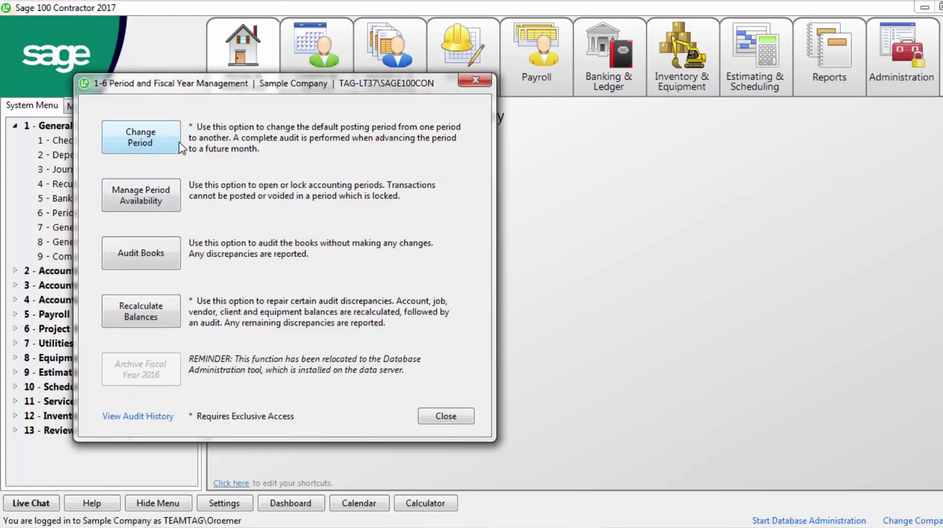
left_click(142, 199)
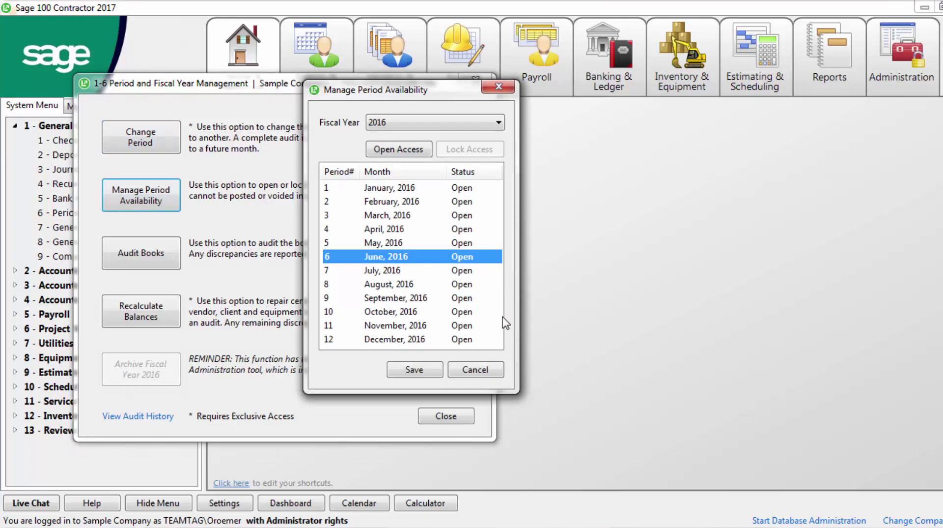
left_click(407, 189)
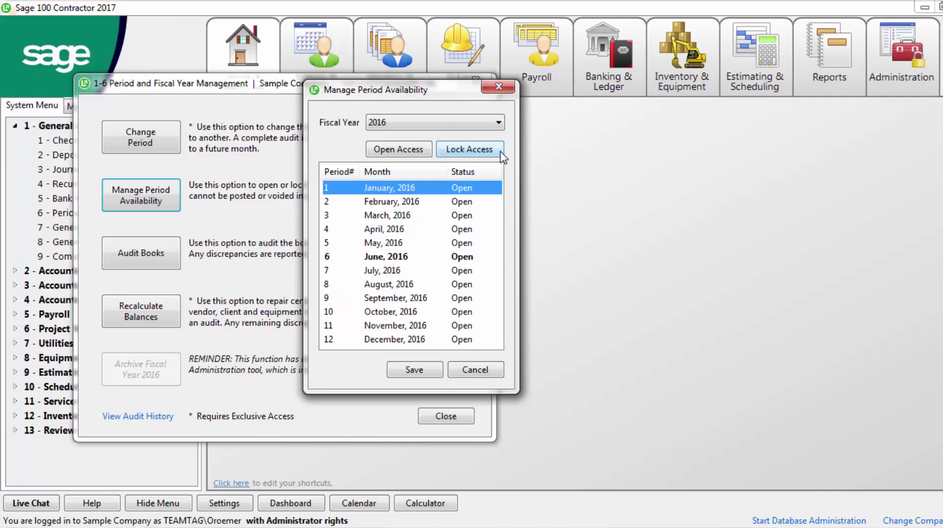